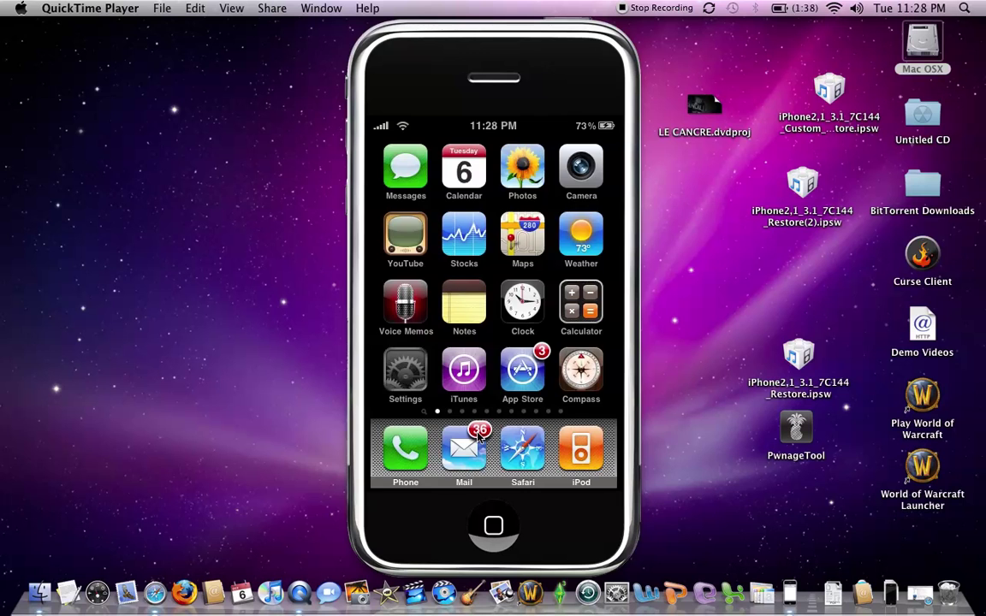
Select PwnageTool and the iPhone2,1_3.1_7C144_Restore.ipsw file on the desktop, then clear the selection.
{"action": "left_click", "coordinate": [478, 436]}
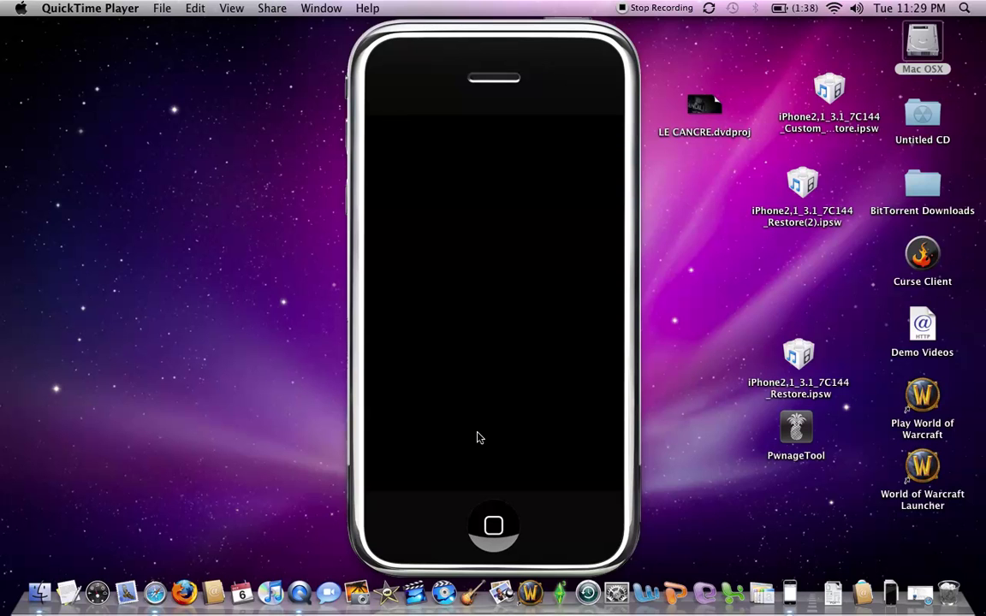
{"action": "left_click", "coordinate": [785, 430]}
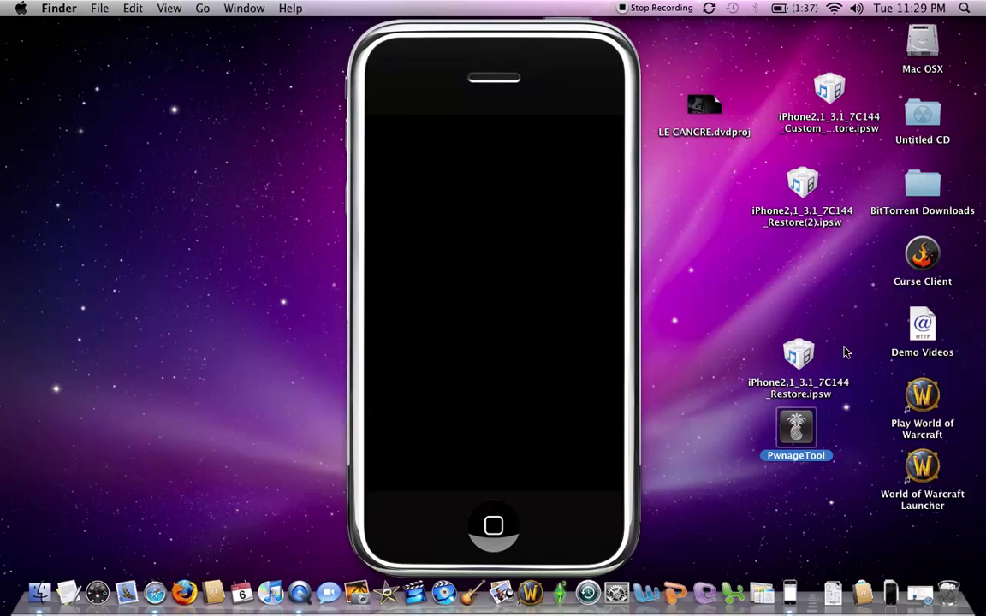
{"action": "left_click", "coordinate": [798, 355]}
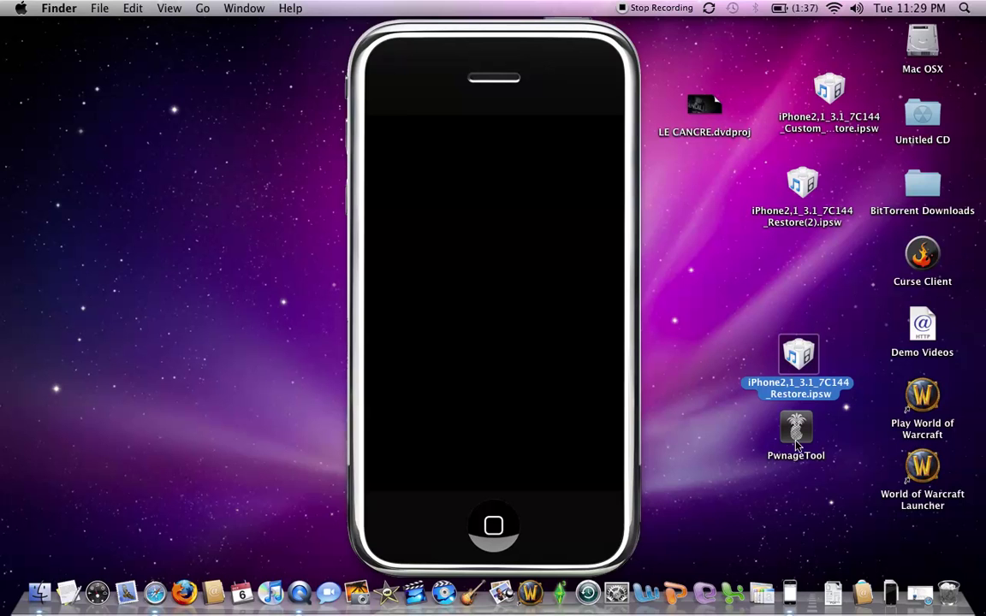
{"action": "left_click", "coordinate": [823, 489]}
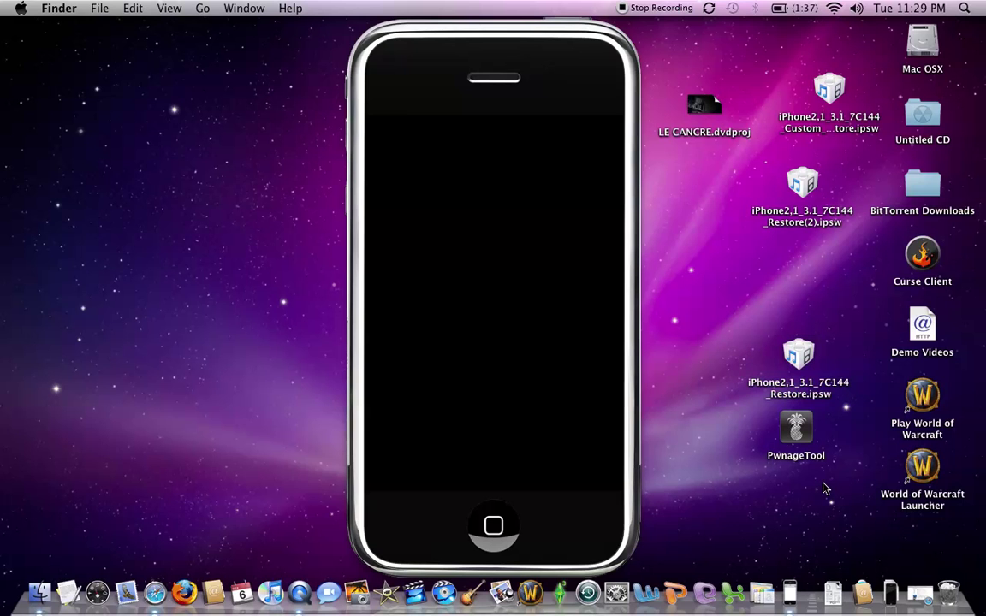
Launch PwnageTool, dismiss the copyright notice, switch to Expert mode and pick iPhone 3G(S).
{"action": "double_click", "coordinate": [792, 440]}
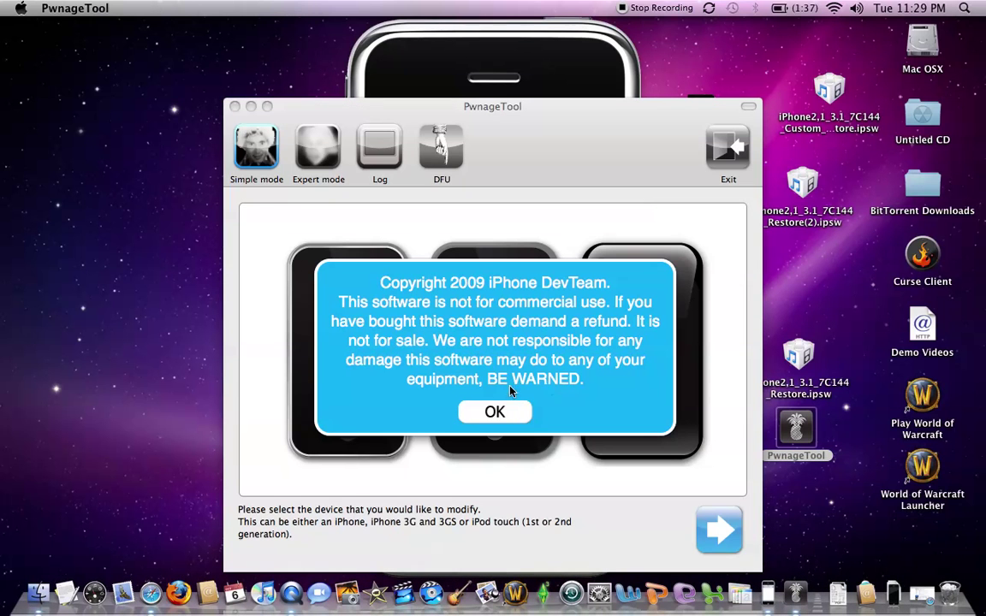
{"action": "left_click", "coordinate": [493, 411]}
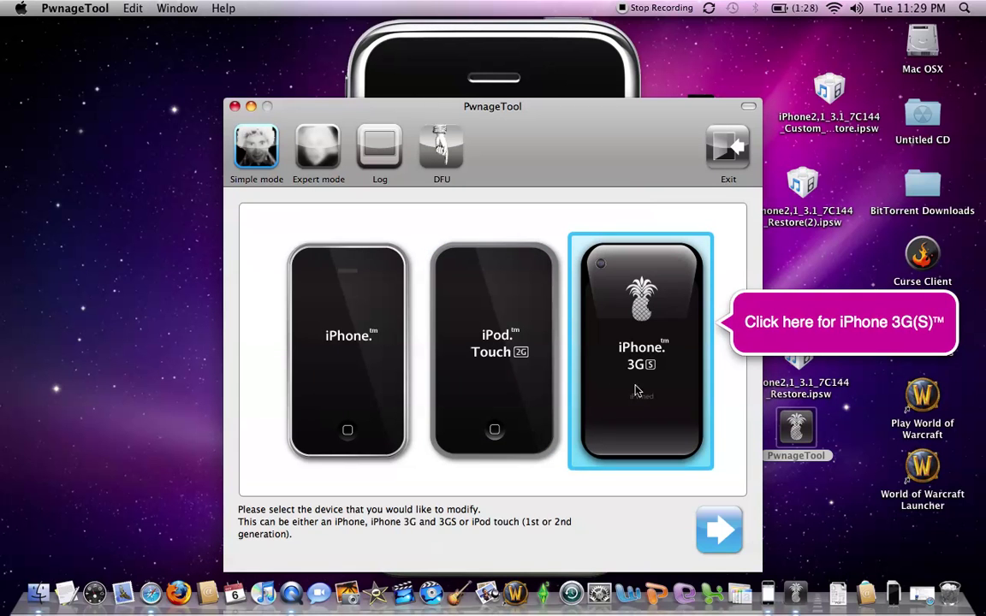
{"action": "left_click", "coordinate": [313, 162]}
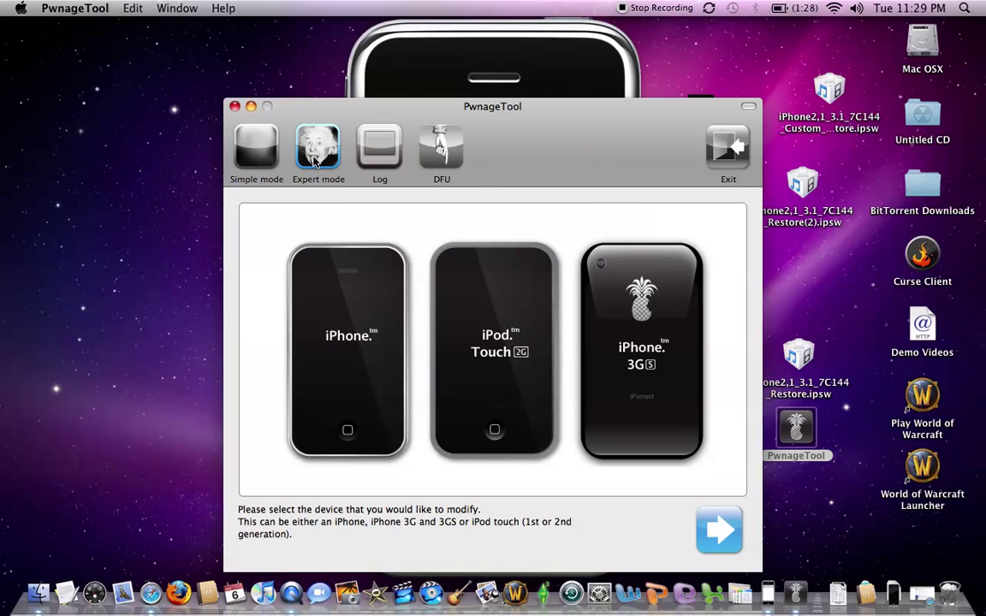
{"action": "left_click", "coordinate": [651, 358]}
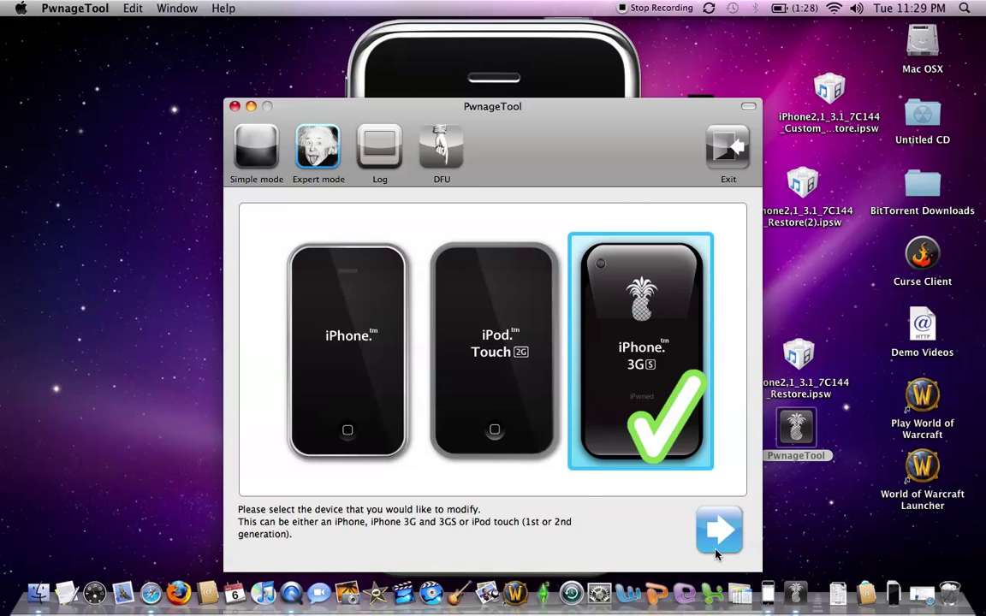
{"action": "left_click", "coordinate": [715, 530]}
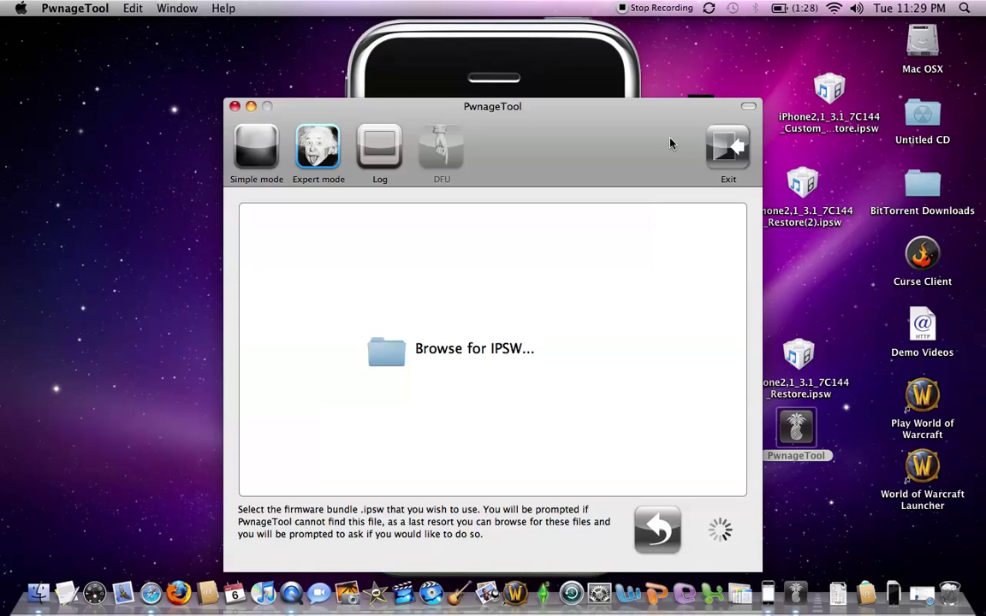
Choose the iPhone2,1_3.1_7C144 restore firmware as the bundle and continue to customization.
{"action": "left_click_drag", "start_coordinate": [682, 150], "coordinate": [640, 130]}
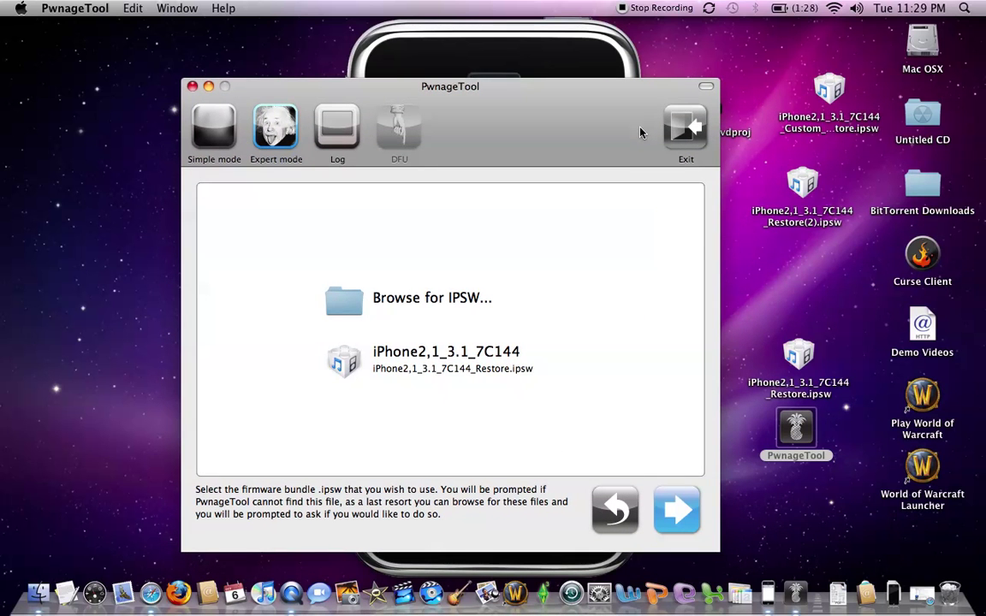
{"action": "left_click", "coordinate": [518, 304]}
{"action": "left_click", "coordinate": [520, 351]}
{"action": "left_click", "coordinate": [469, 370]}
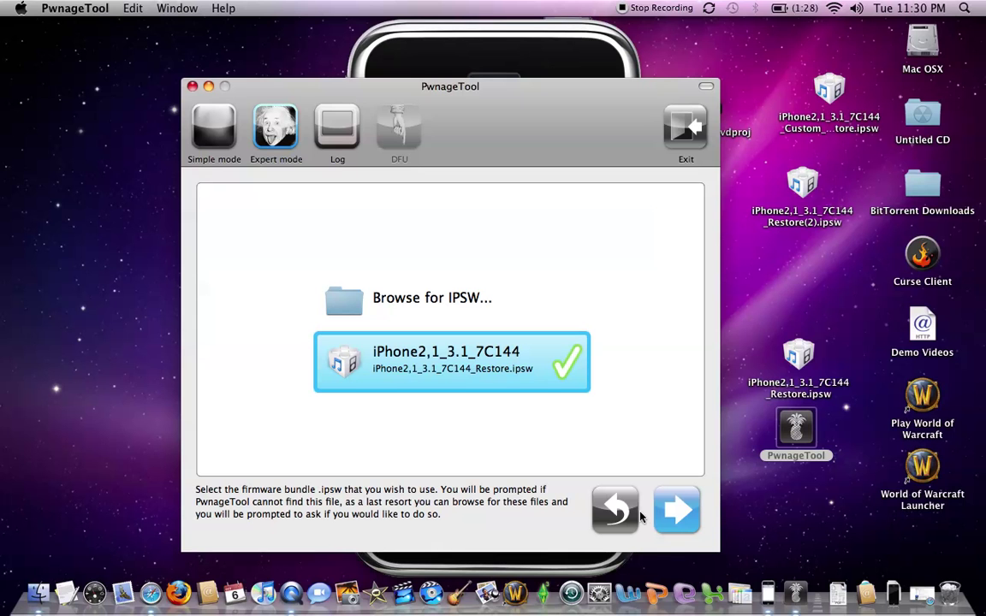
{"action": "left_click", "coordinate": [675, 511]}
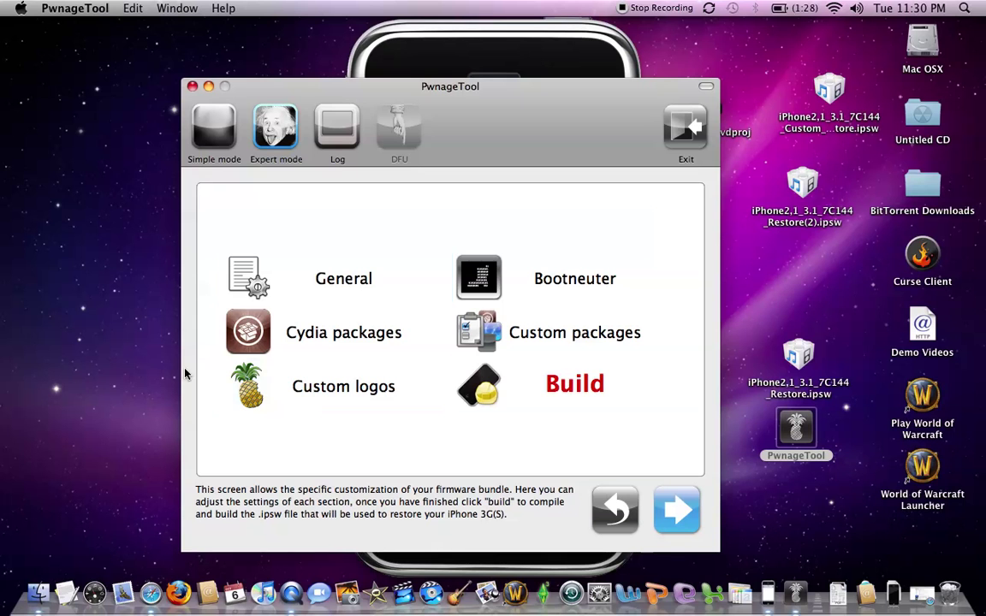
In General settings, disable Activate the phone and set the root partition size to 695 MB.
{"action": "left_click", "coordinate": [286, 278]}
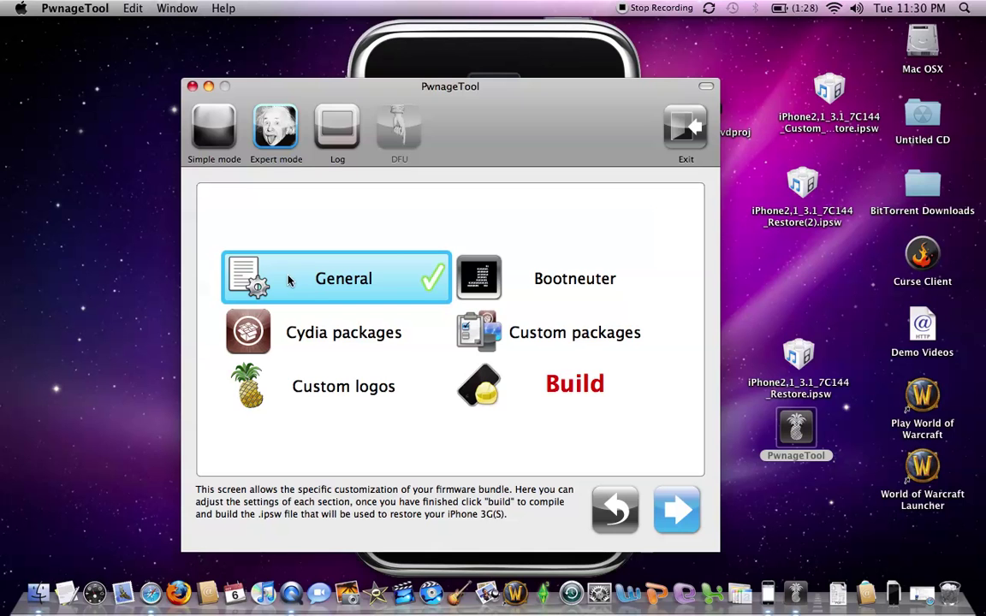
{"action": "double_click", "coordinate": [288, 280]}
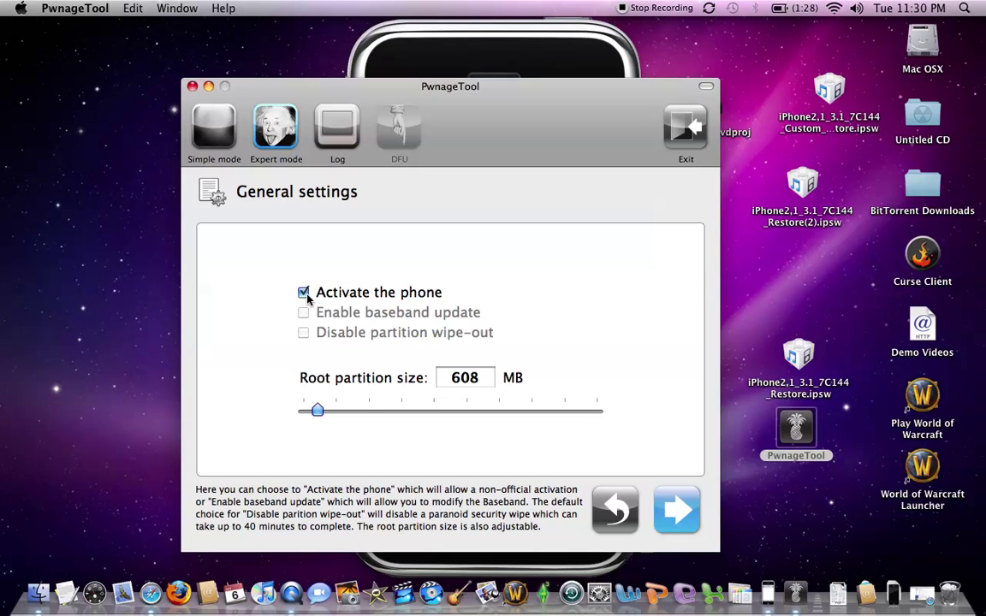
{"action": "left_click", "coordinate": [305, 294]}
{"action": "left_click_drag", "start_coordinate": [318, 416], "coordinate": [322, 417]}
{"action": "left_click", "coordinate": [690, 515]}
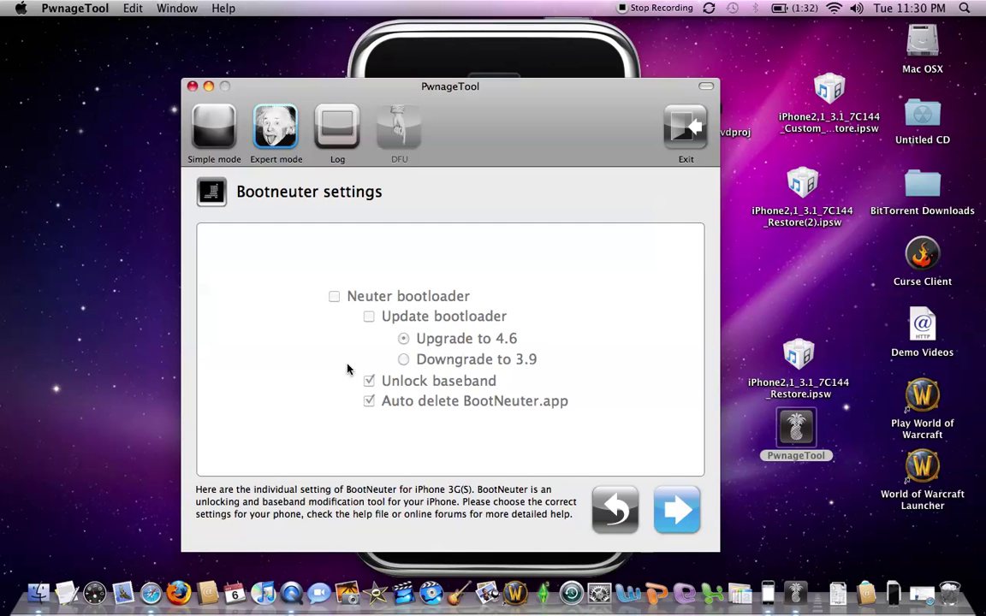
Load and browse the list of Cydia packages available from a source.
{"action": "left_click", "coordinate": [669, 501]}
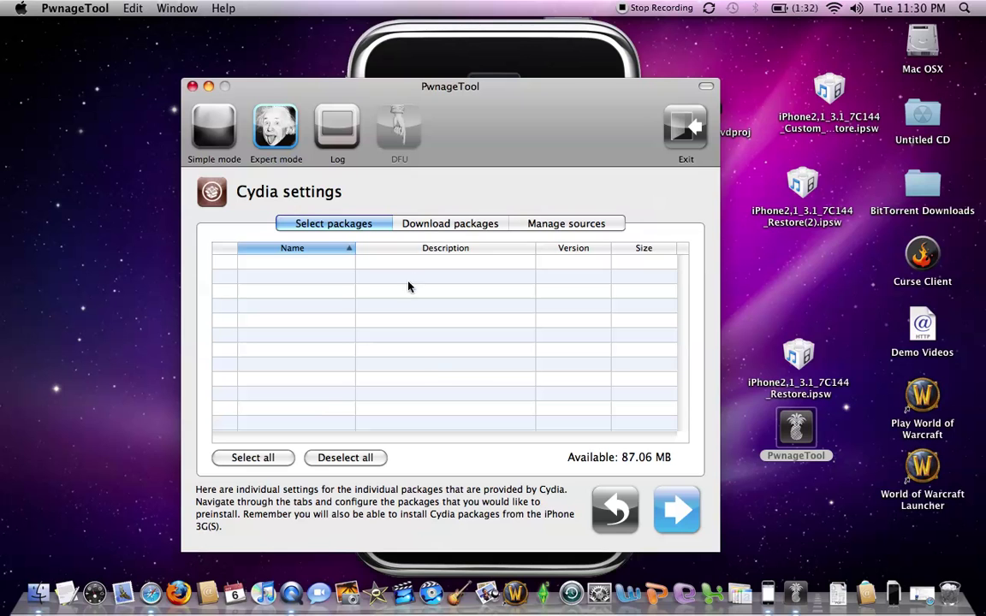
{"action": "left_click", "coordinate": [432, 225]}
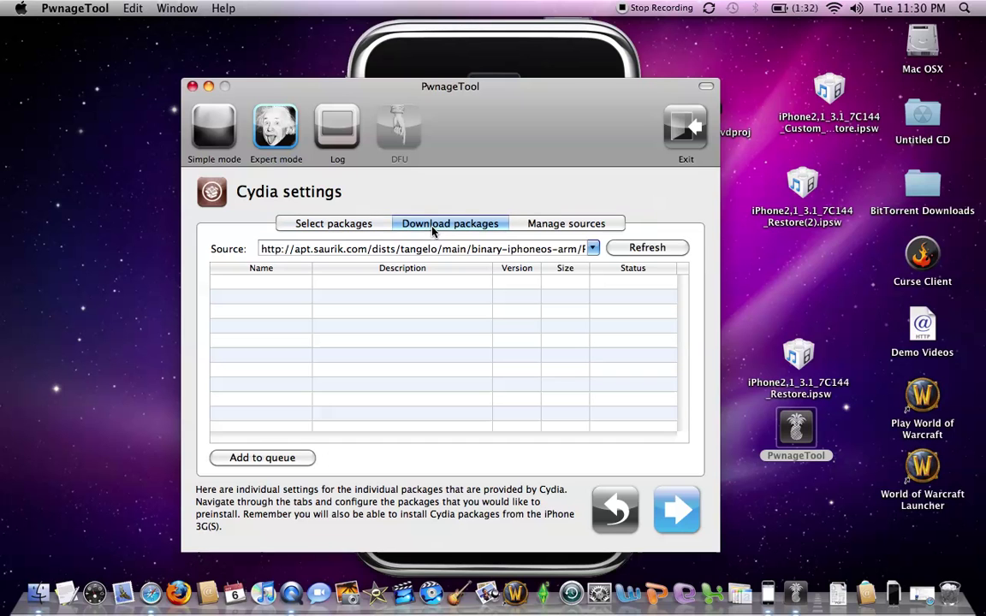
{"action": "left_click", "coordinate": [656, 250]}
{"action": "scroll", "coordinate": [289, 399], "scroll_direction": "down", "scroll_amount": 1}
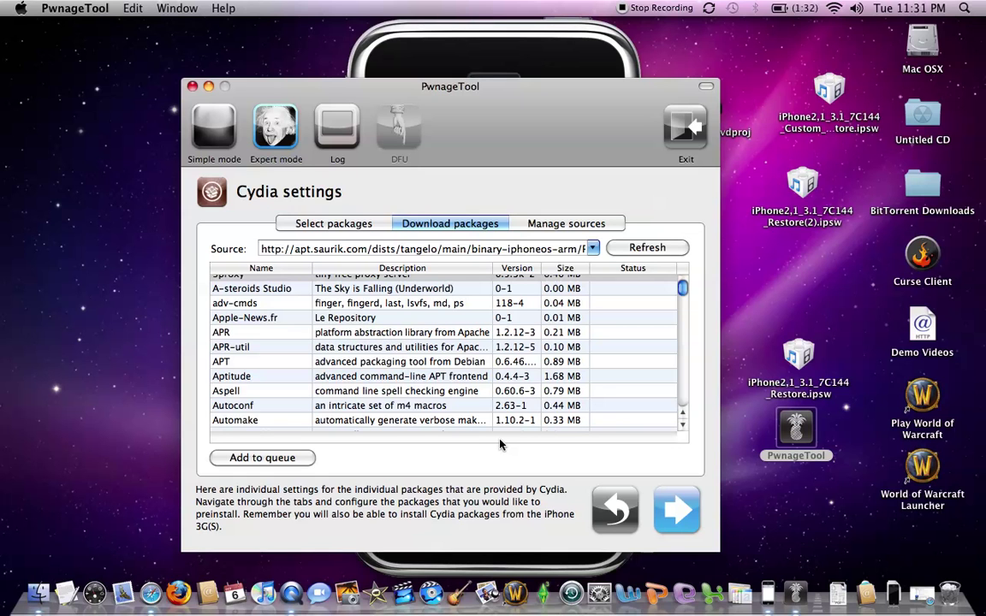
Exclude the Icy package so only Cydia Installer remains among custom packages.
{"action": "left_click", "coordinate": [670, 504]}
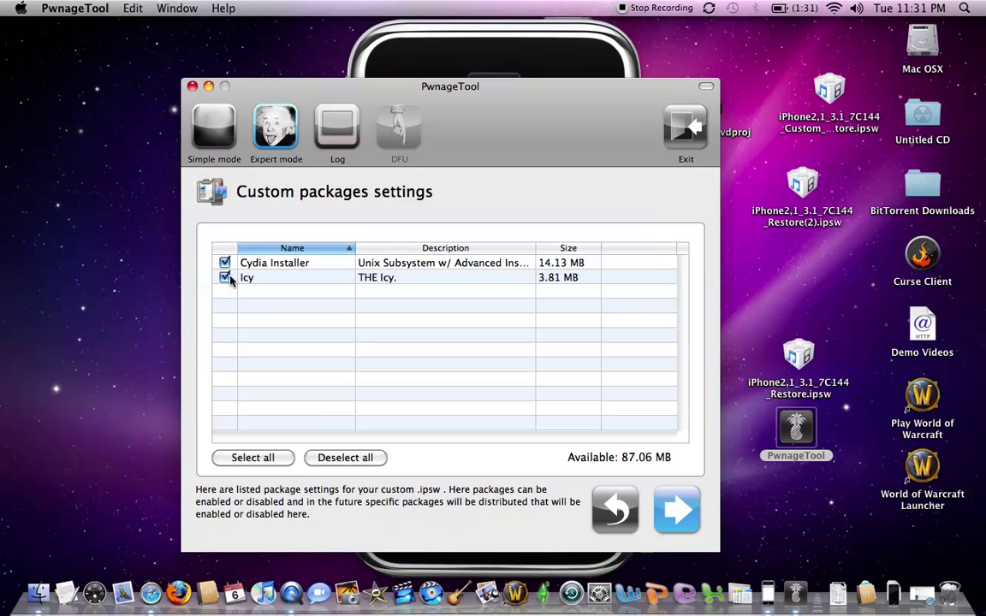
{"action": "left_click", "coordinate": [225, 278]}
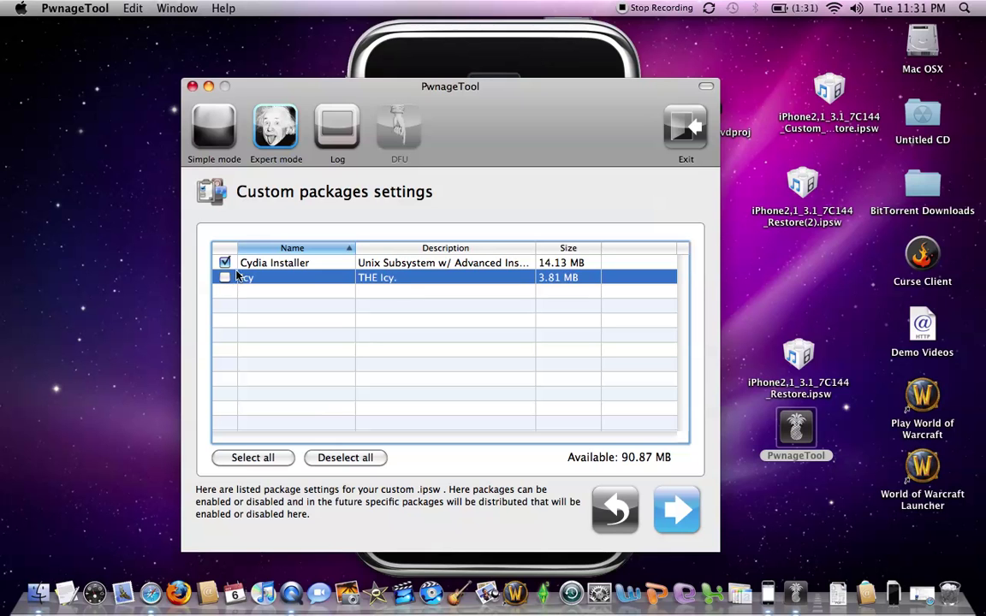
{"action": "left_click", "coordinate": [676, 509]}
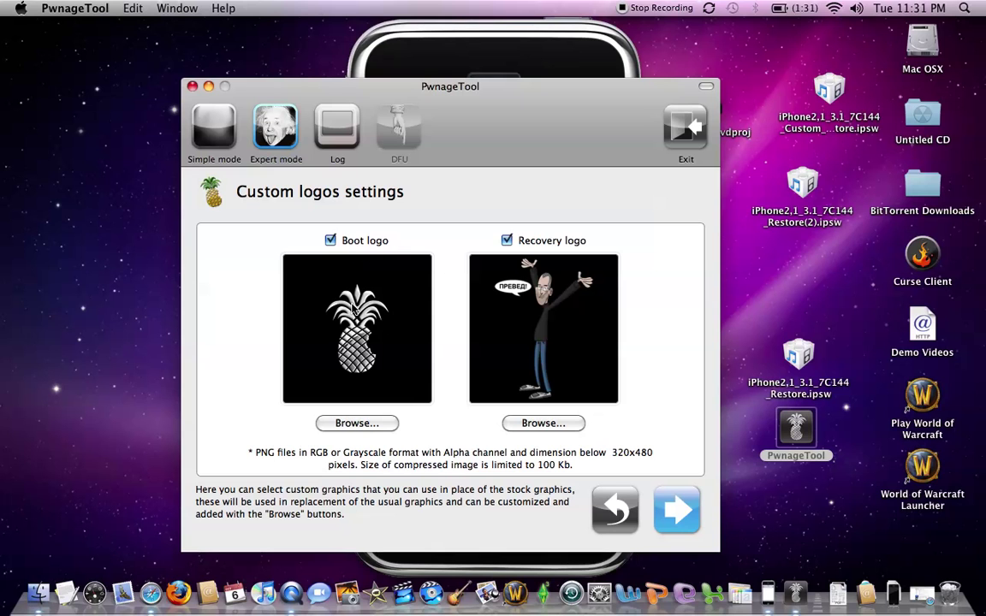
Disable both the custom boot logo and the custom recovery logo.
{"action": "left_click", "coordinate": [334, 241]}
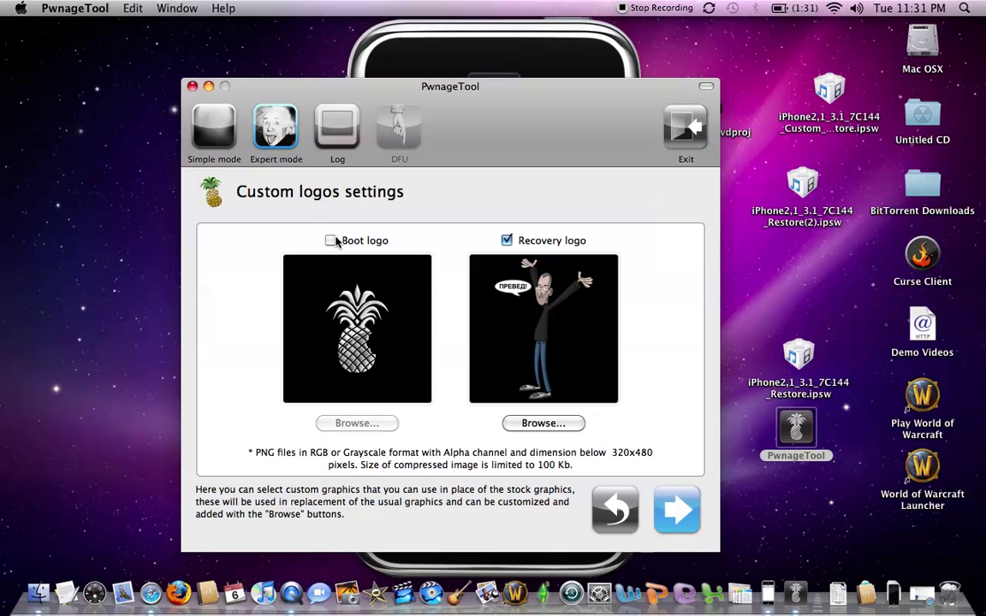
{"action": "left_click", "coordinate": [508, 241]}
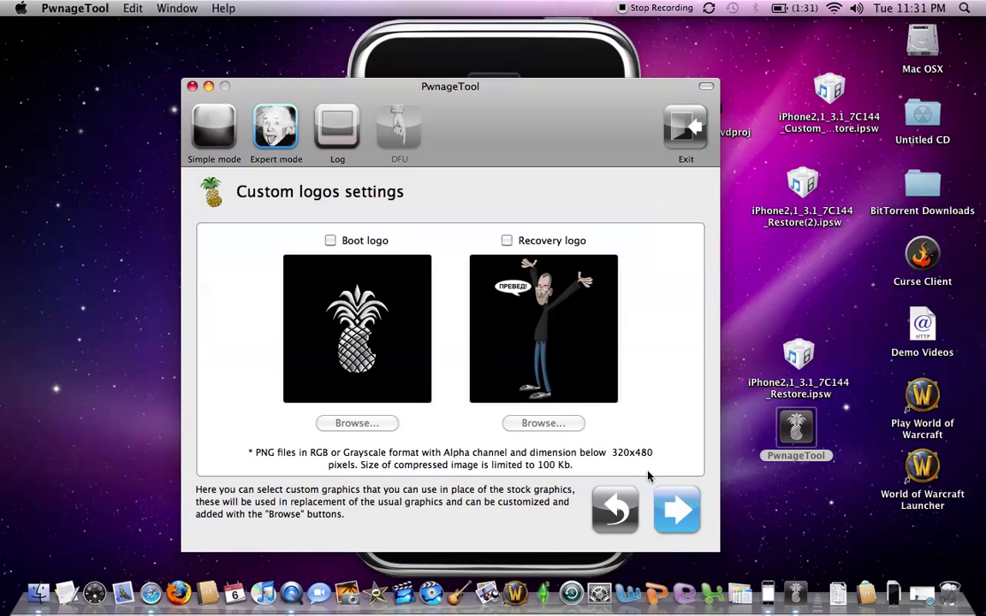
{"action": "left_click", "coordinate": [678, 510]}
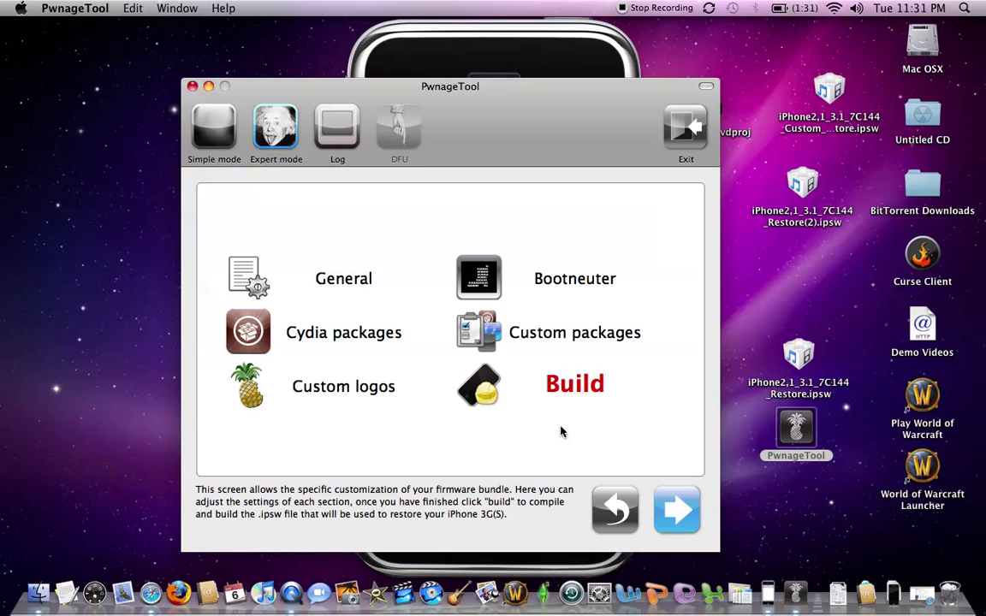
Build the custom .ipsw to the Desktop, declining to replace the existing file there.
{"action": "left_click", "coordinate": [564, 390]}
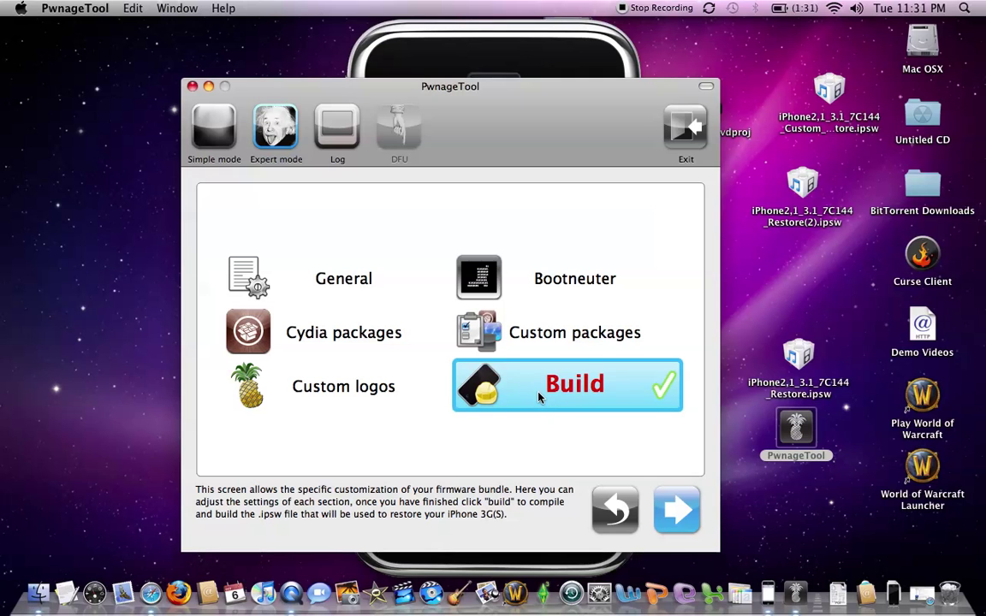
{"action": "left_click", "coordinate": [667, 505]}
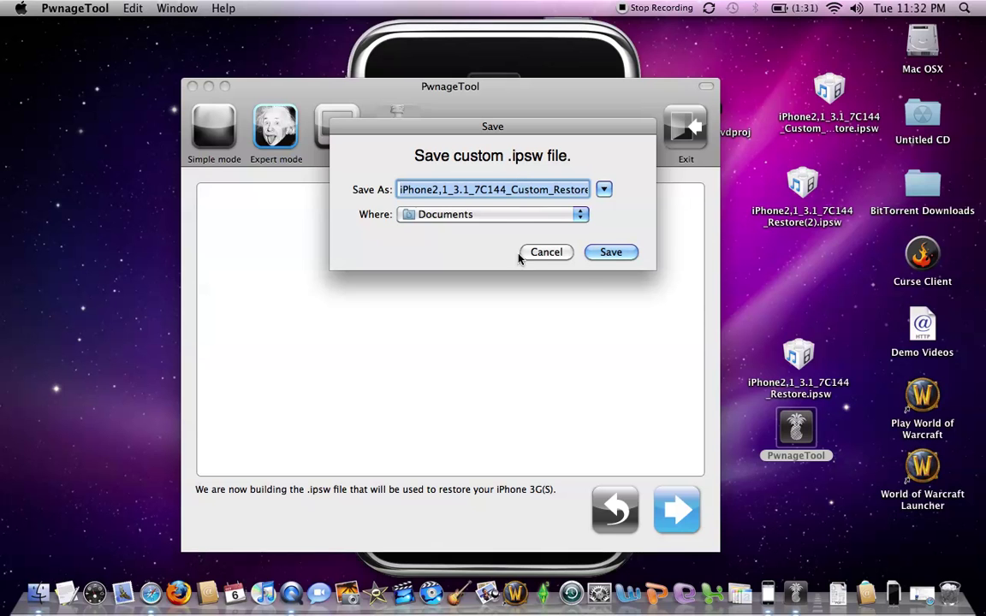
{"action": "left_click", "coordinate": [502, 215]}
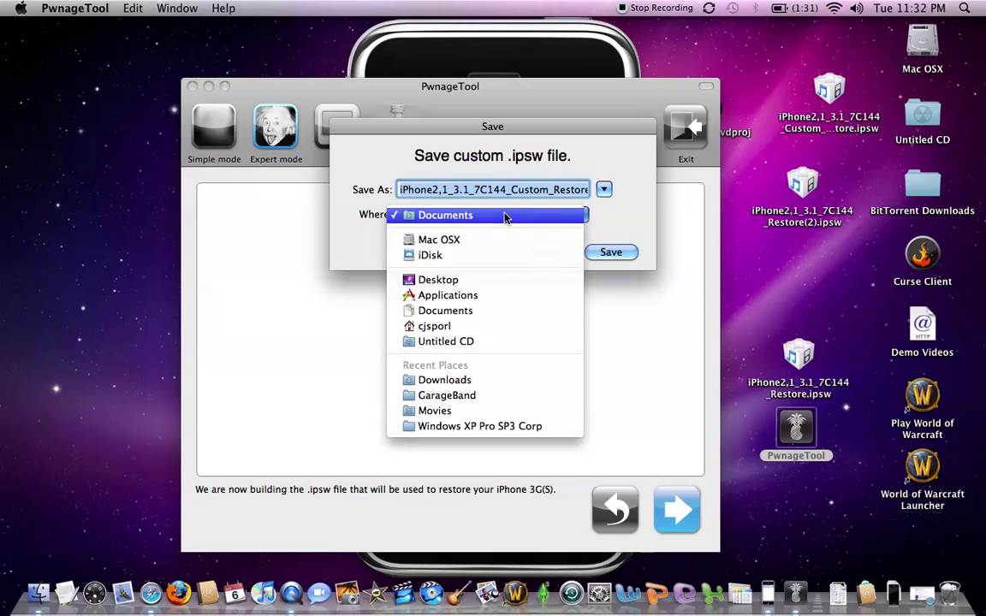
{"action": "left_click", "coordinate": [515, 280]}
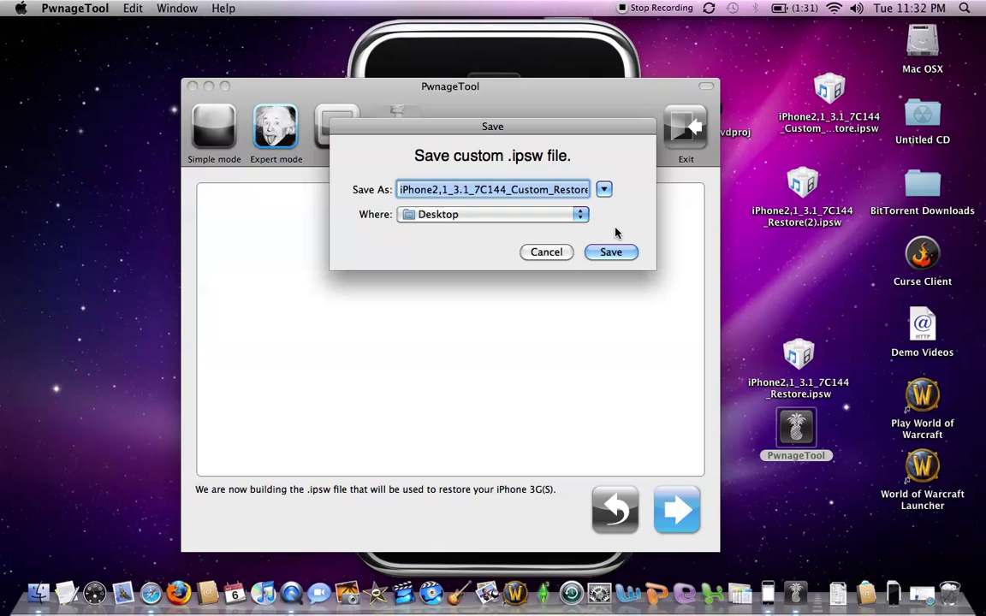
{"action": "left_click", "coordinate": [600, 252]}
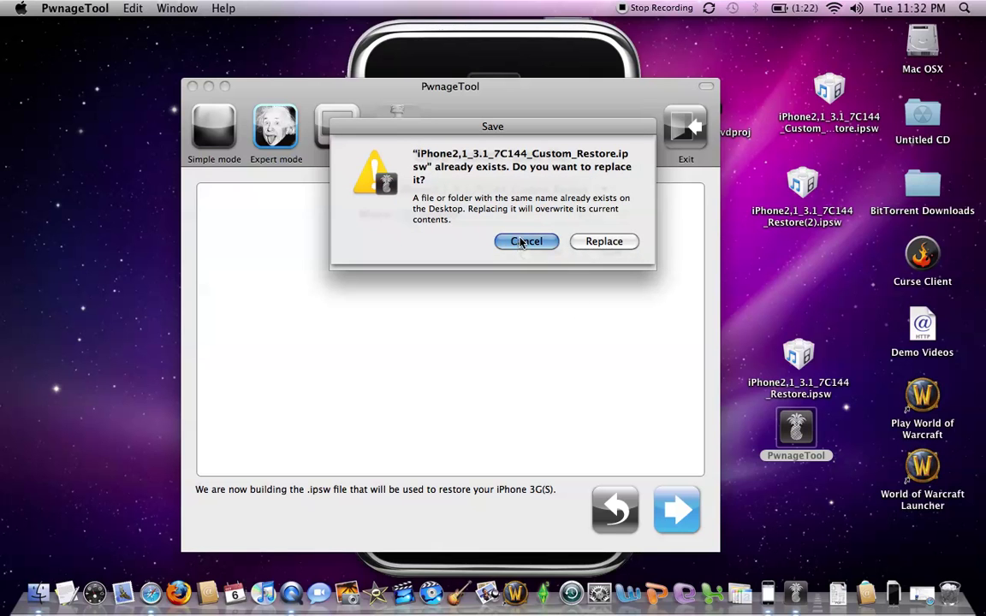
{"action": "left_click", "coordinate": [521, 243]}
{"action": "left_click", "coordinate": [541, 251]}
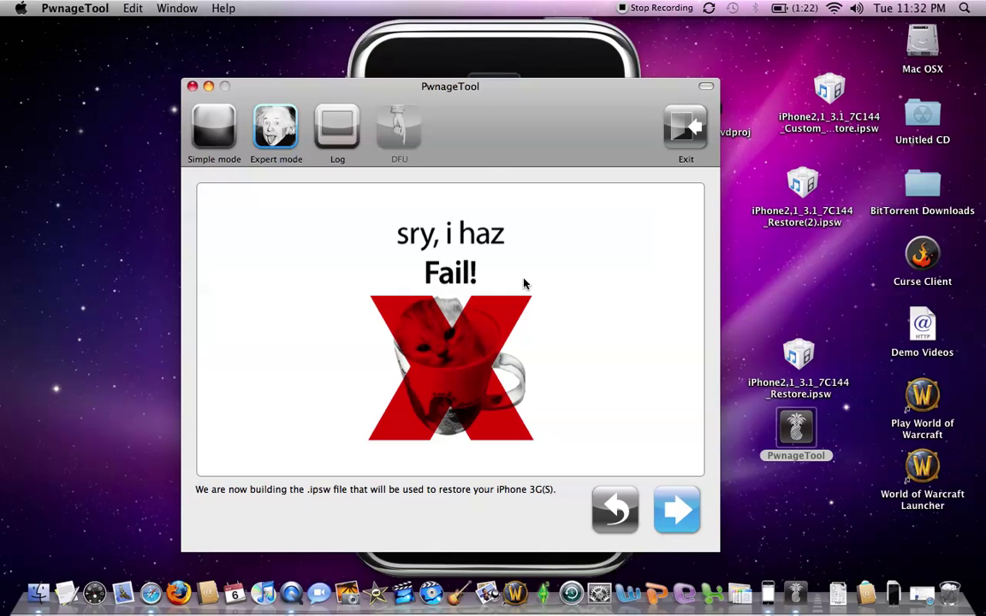
Move the PwnageTool window slightly left, leaving the failure screen showing.
{"action": "left_click_drag", "start_coordinate": [479, 154], "coordinate": [444, 155]}
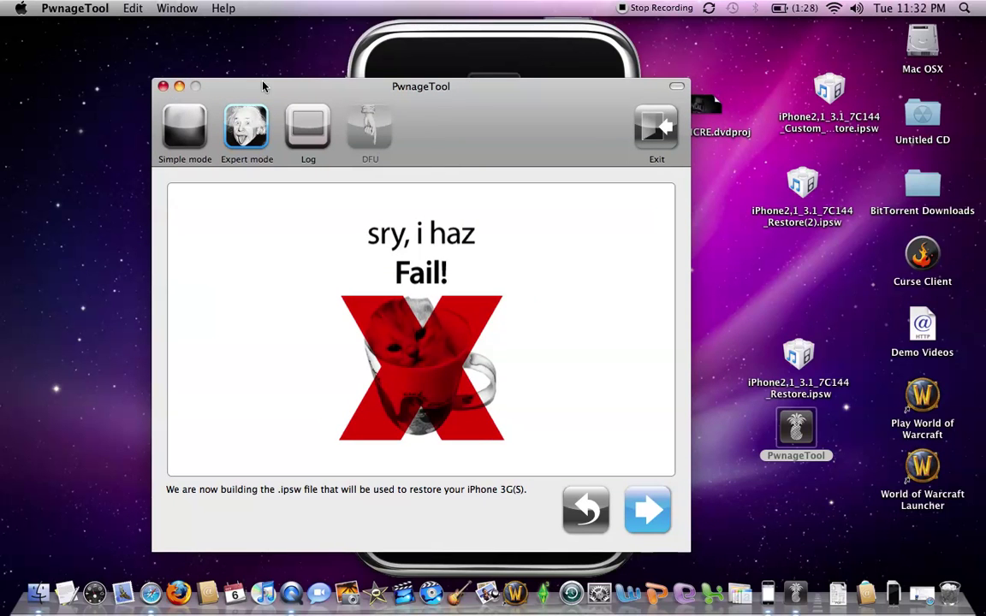
Quit PwnageTool with Cmd+Q and launch iTunes from the Dock.
{"action": "key", "text": "super+q"}
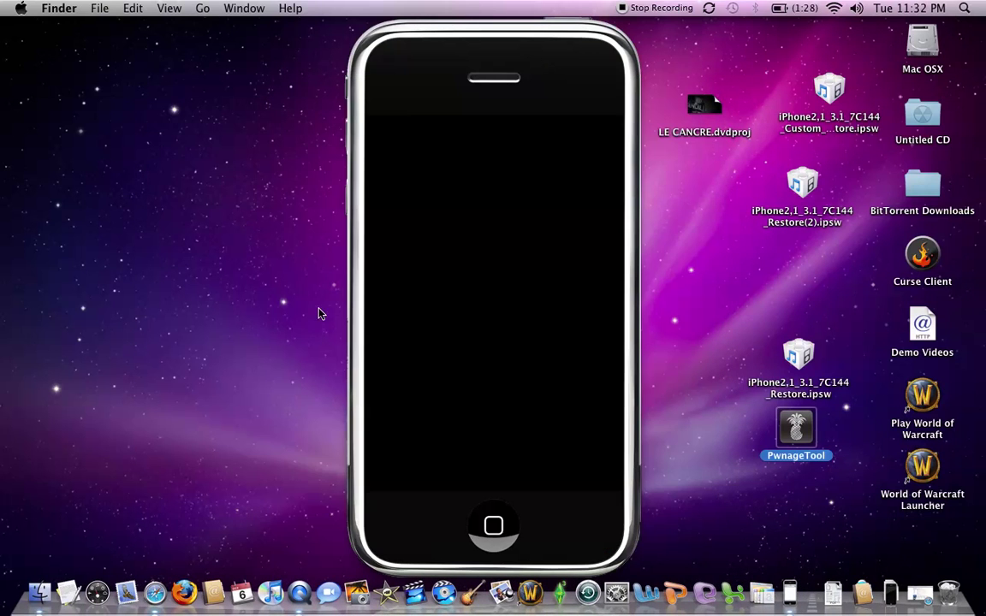
{"action": "left_click", "coordinate": [269, 592]}
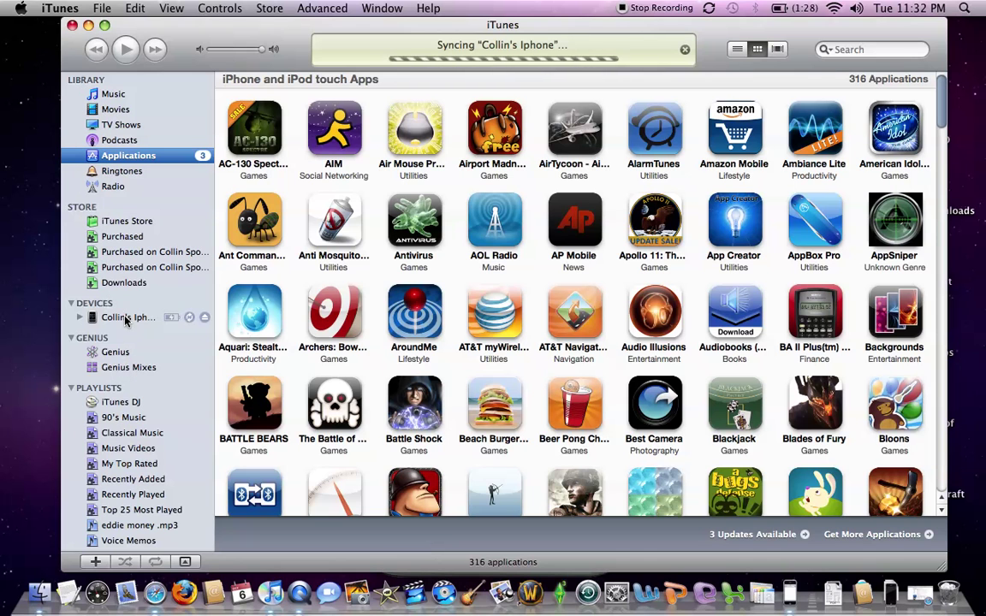
Cancel the iPhone sync from the iTunes status display.
{"action": "left_click", "coordinate": [684, 49]}
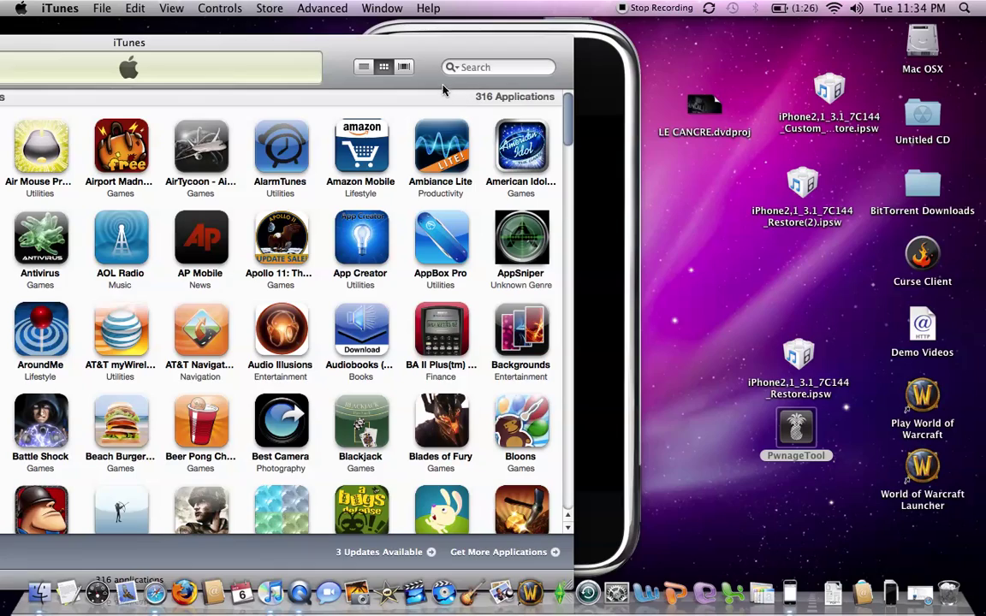
{"action": "left_click_drag", "start_coordinate": [399, 81], "coordinate": [790, 35]}
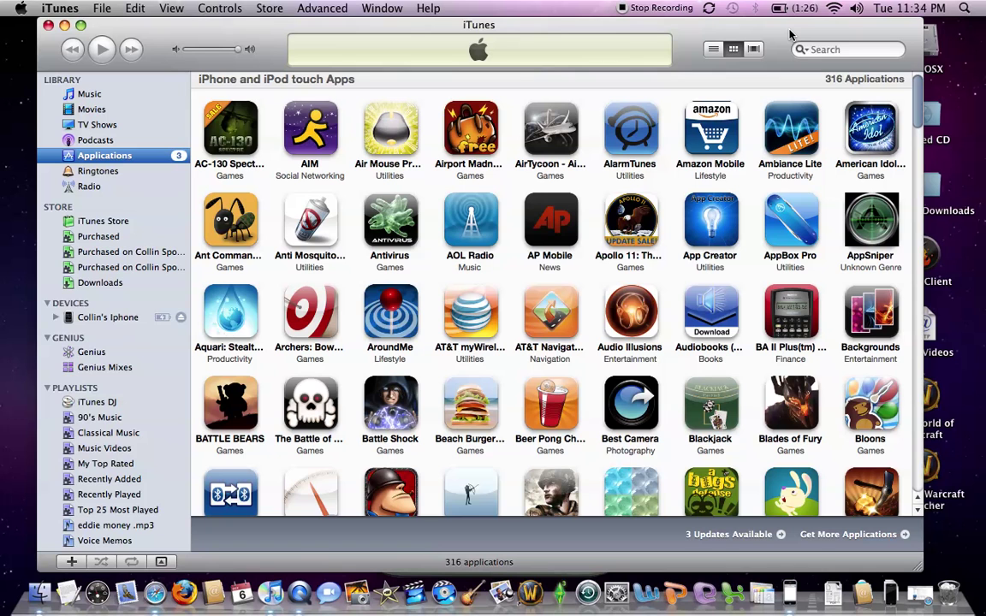